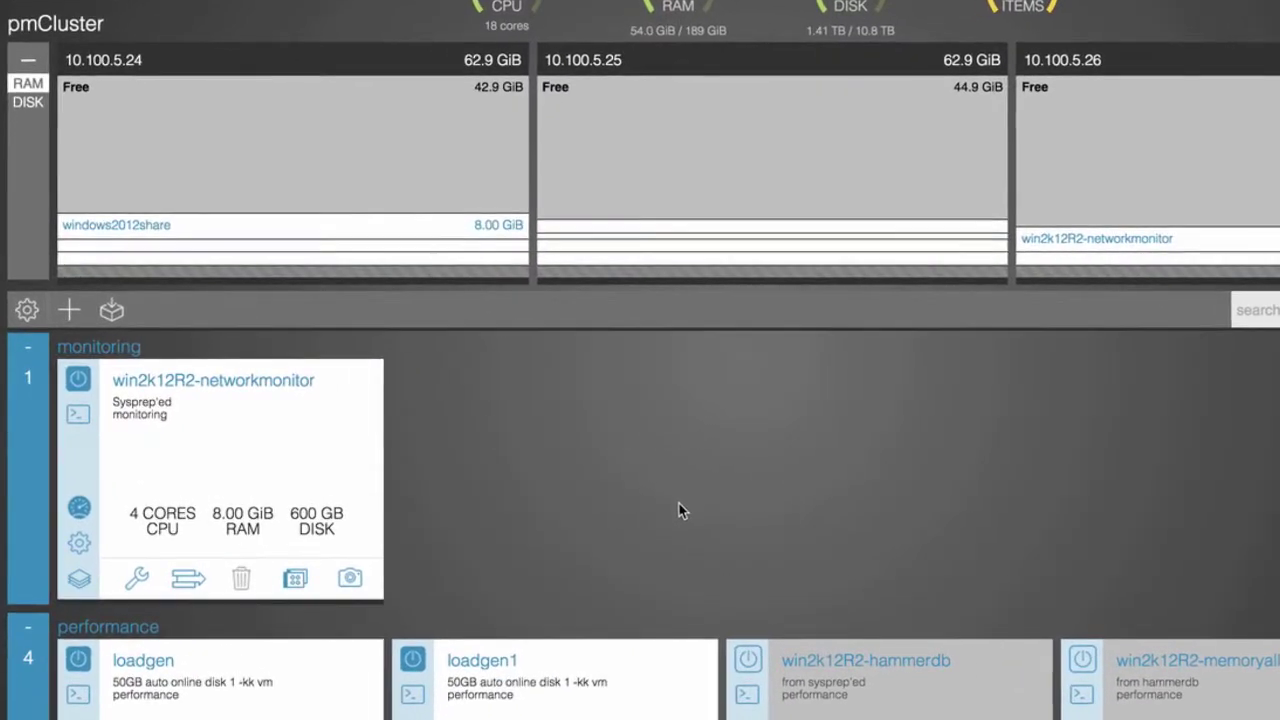
- Start a new VM with name "demo", description "demo" and the group tag "test"
{"action": "left_click", "coordinate": [69, 310]}
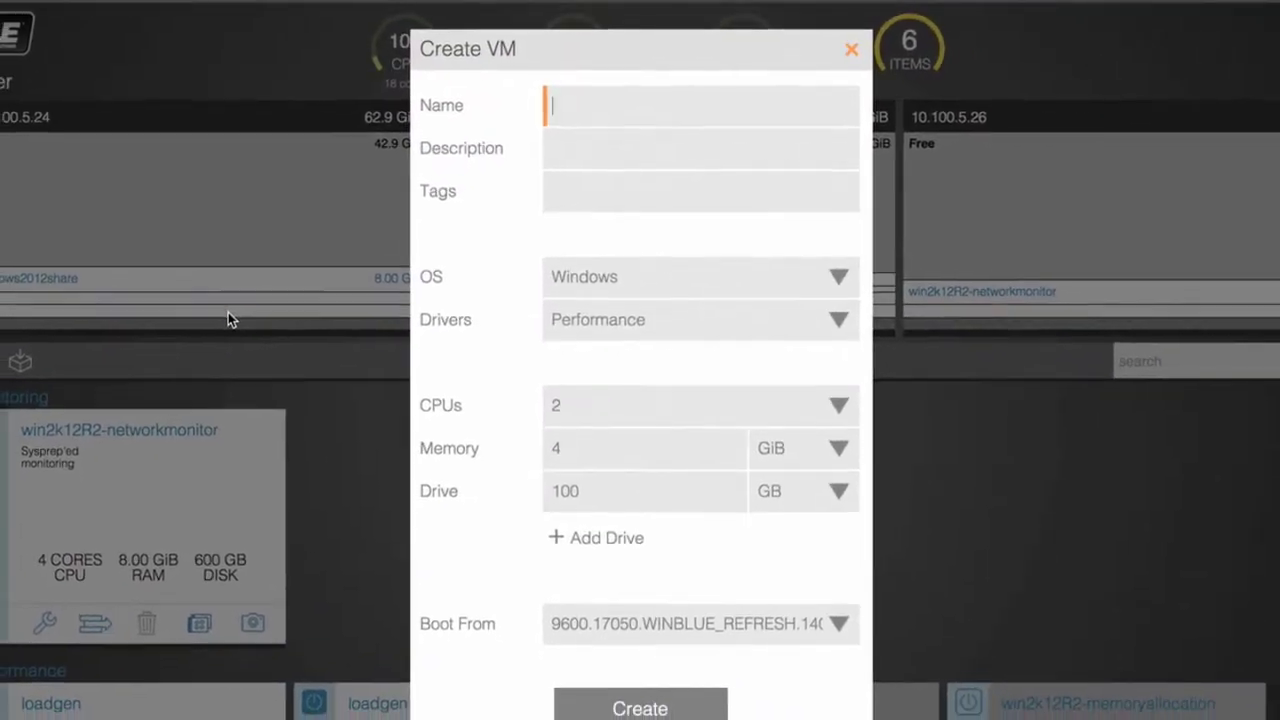
{"action": "type", "text": "demo"}
{"action": "key", "text": "Tab"}
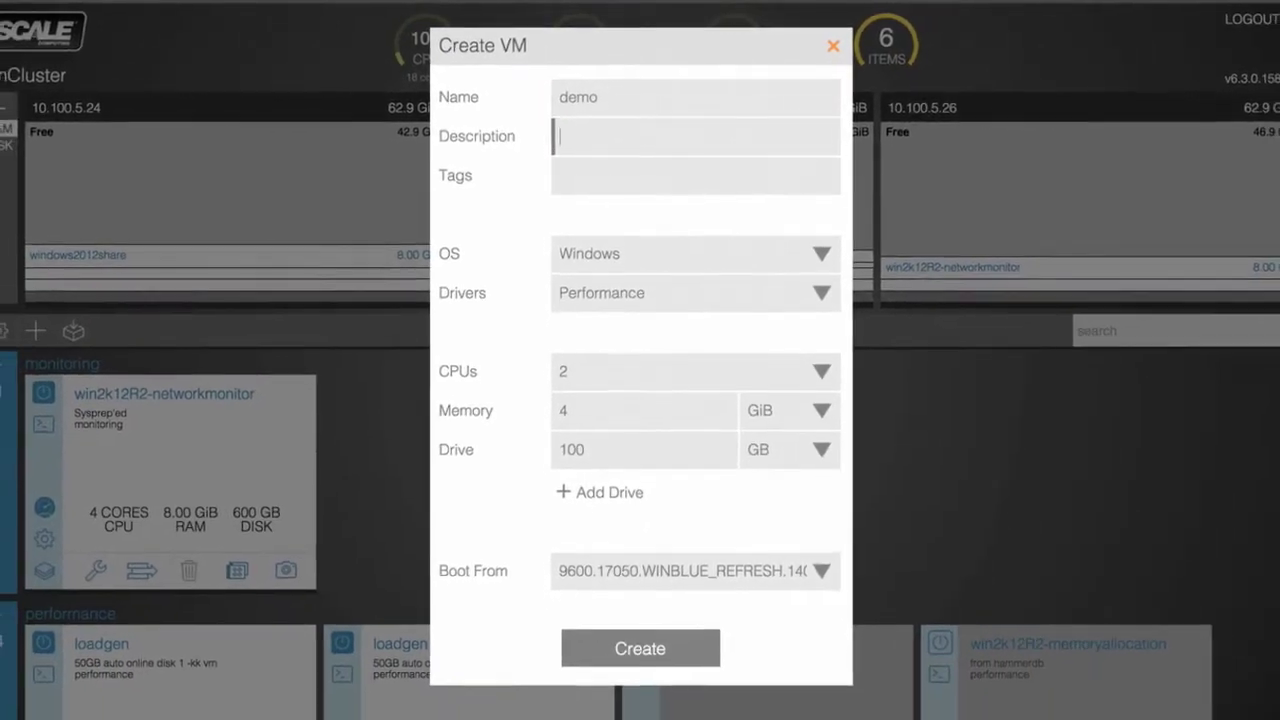
{"action": "type", "text": "demo"}
{"action": "key", "text": "Tab"}
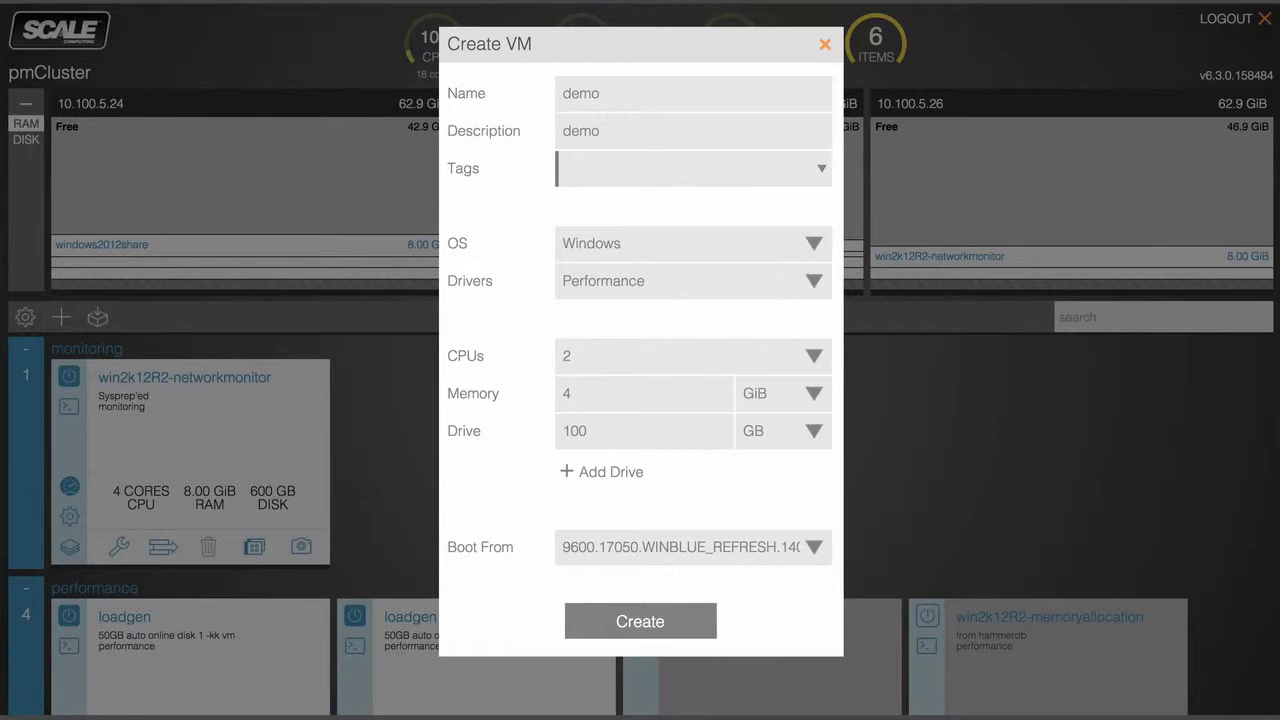
{"action": "type", "text": "te"}
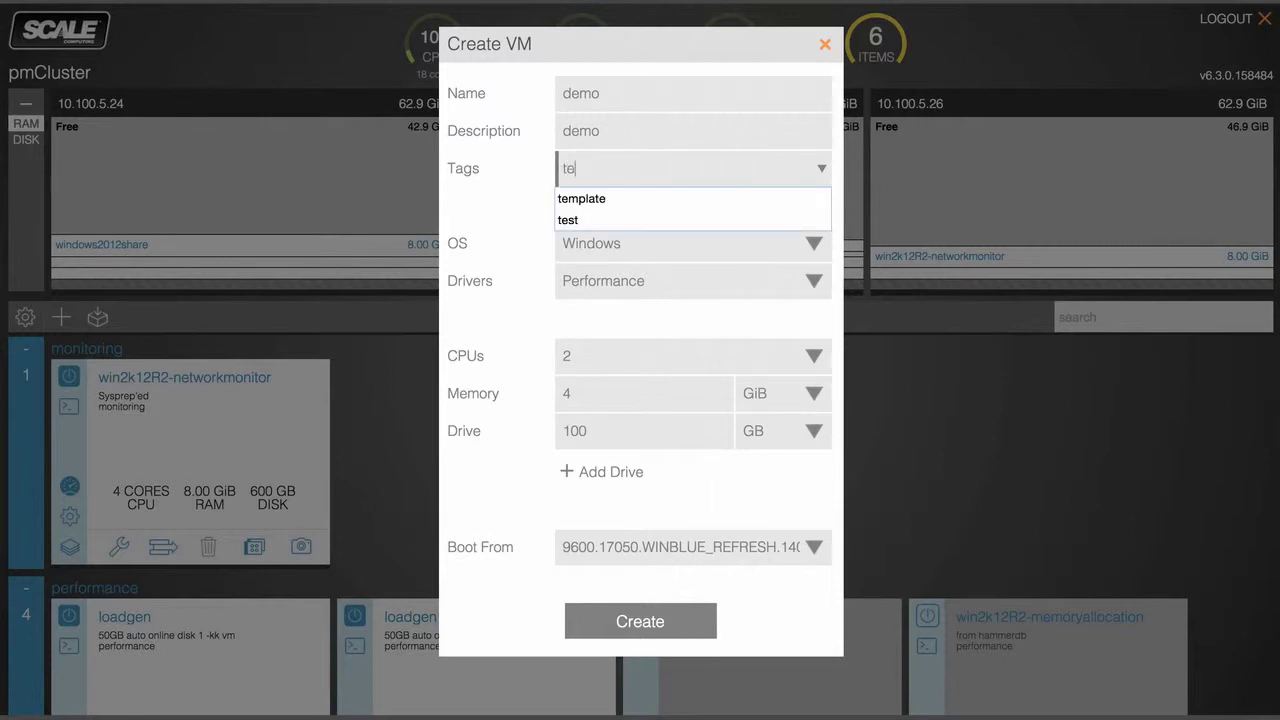
{"action": "type", "text": "st"}
{"action": "key", "text": "Tab"}
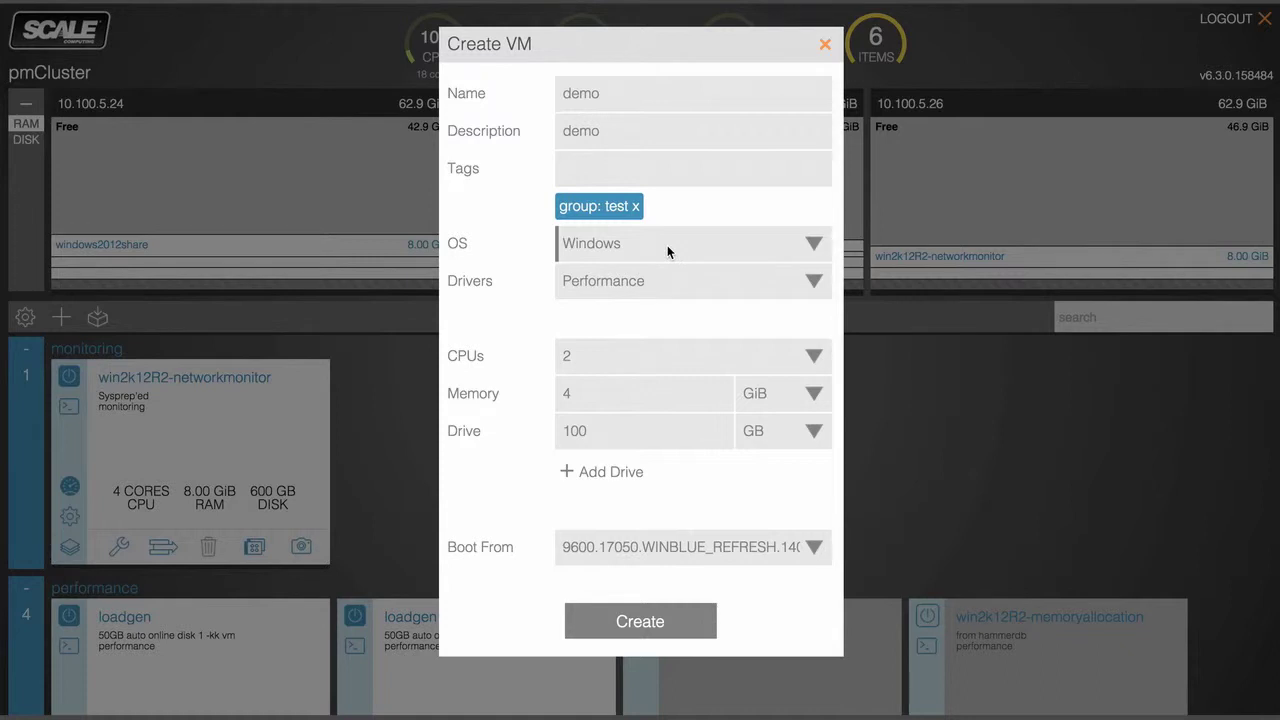
- Keep the Performance drivers and give the new VM 4 CPUs and 8 GiB of memory
{"action": "left_click", "coordinate": [662, 281]}
{"action": "left_click", "coordinate": [662, 281]}
{"action": "left_click", "coordinate": [599, 355]}
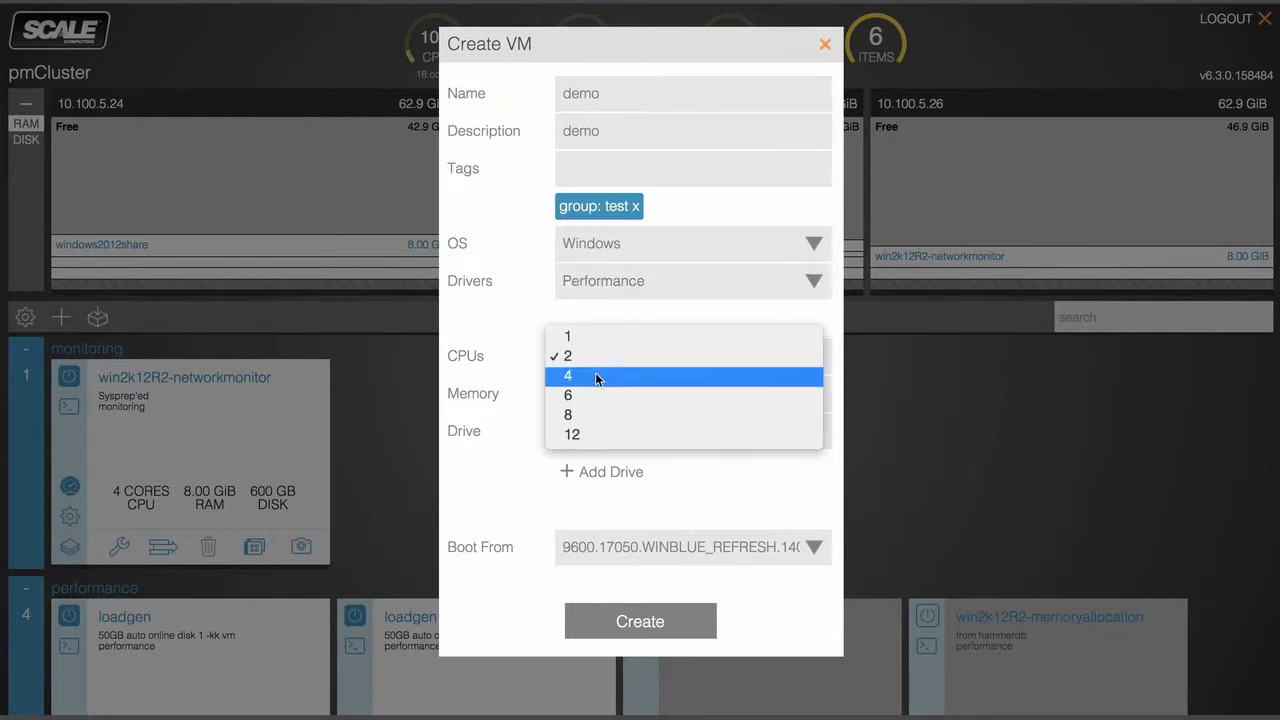
{"action": "left_click", "coordinate": [594, 374]}
{"action": "double_click", "coordinate": [594, 393]}
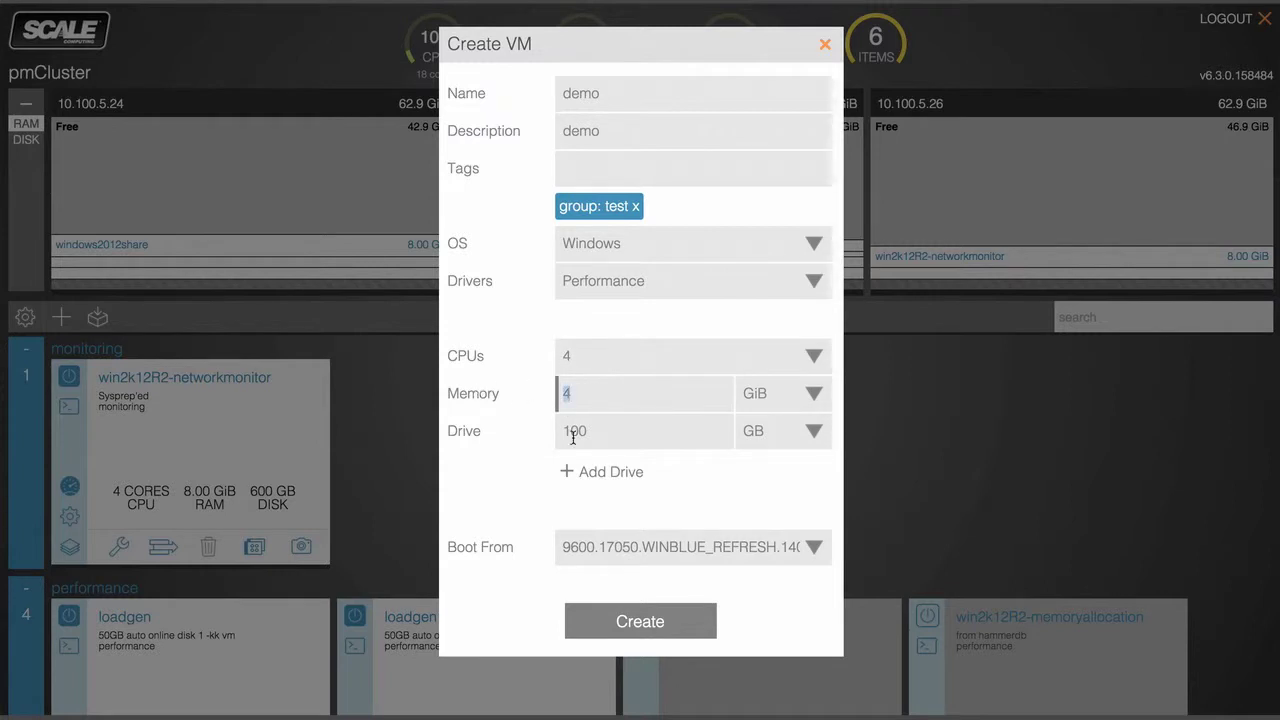
{"action": "type", "text": "8"}
- Add a second drive of 500 GB to the new VM
{"action": "left_click", "coordinate": [601, 433]}
{"action": "left_click", "coordinate": [582, 471]}
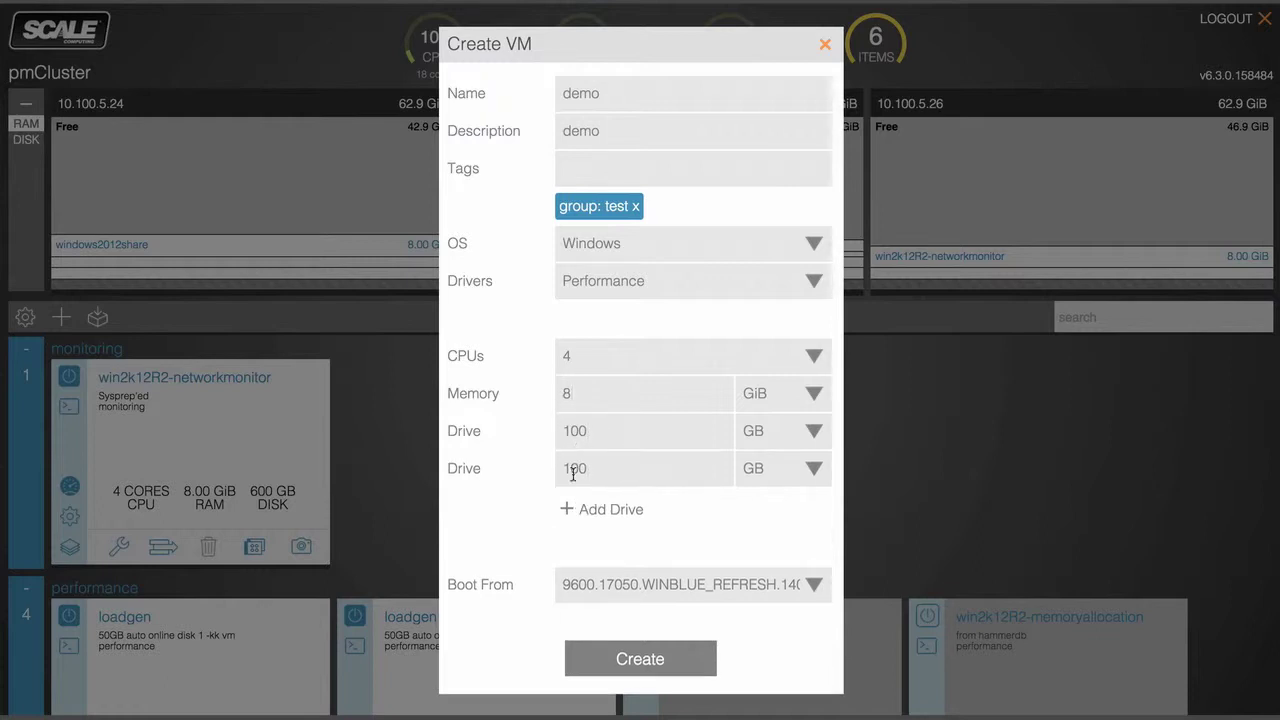
{"action": "left_click_drag", "start_coordinate": [573, 468], "coordinate": [539, 468]}
{"action": "type", "text": "5"}
- Keep the 9600.17050.WINBLUE_REFRESH ISO as the boot source and create the VM
{"action": "left_click", "coordinate": [621, 584]}
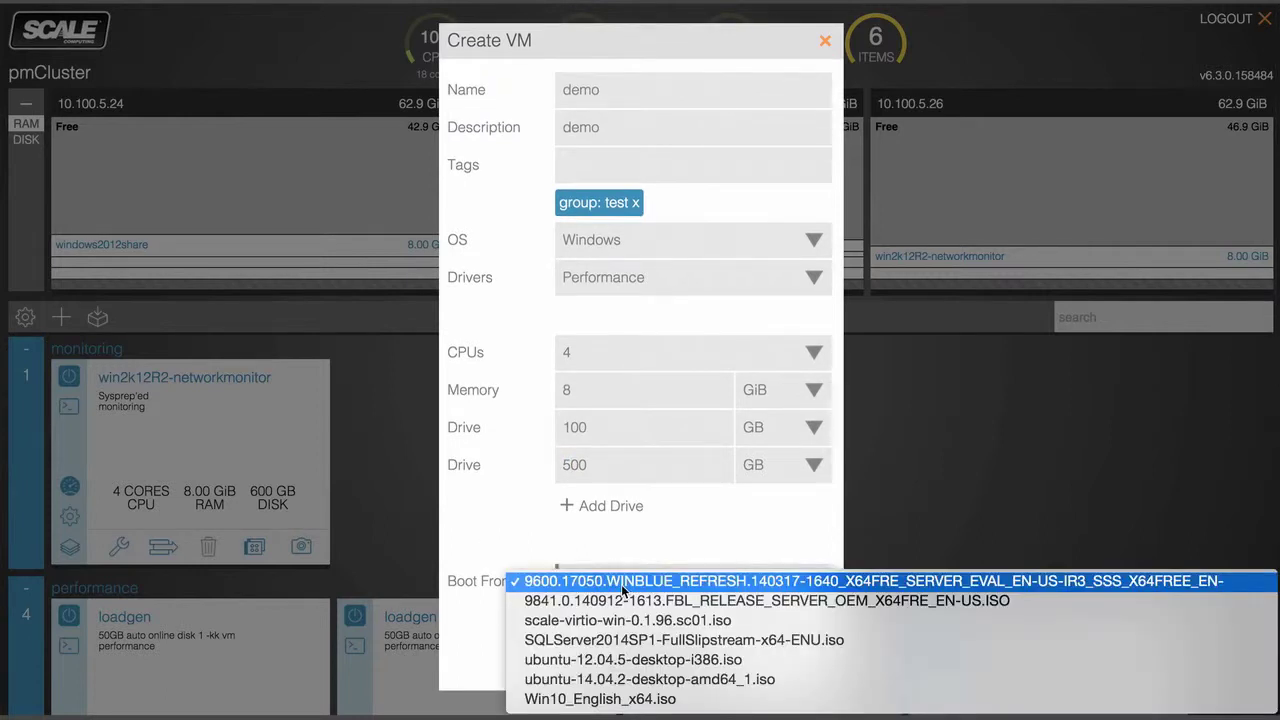
{"action": "left_click", "coordinate": [621, 584]}
{"action": "left_click", "coordinate": [602, 654]}
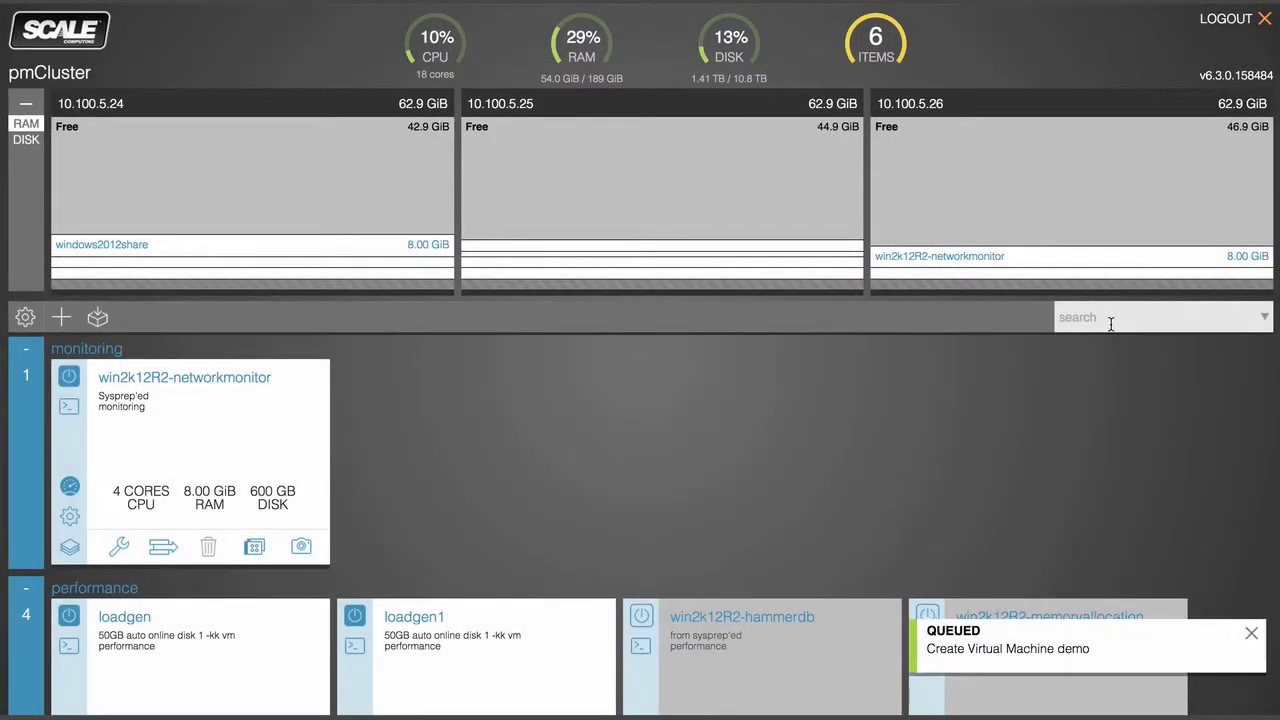
- Filter the VM list for "demo" and clone the demo VM as "demo-clone" with the description "demo"
{"action": "left_click", "coordinate": [1110, 318]}
{"action": "type", "text": "demo"}
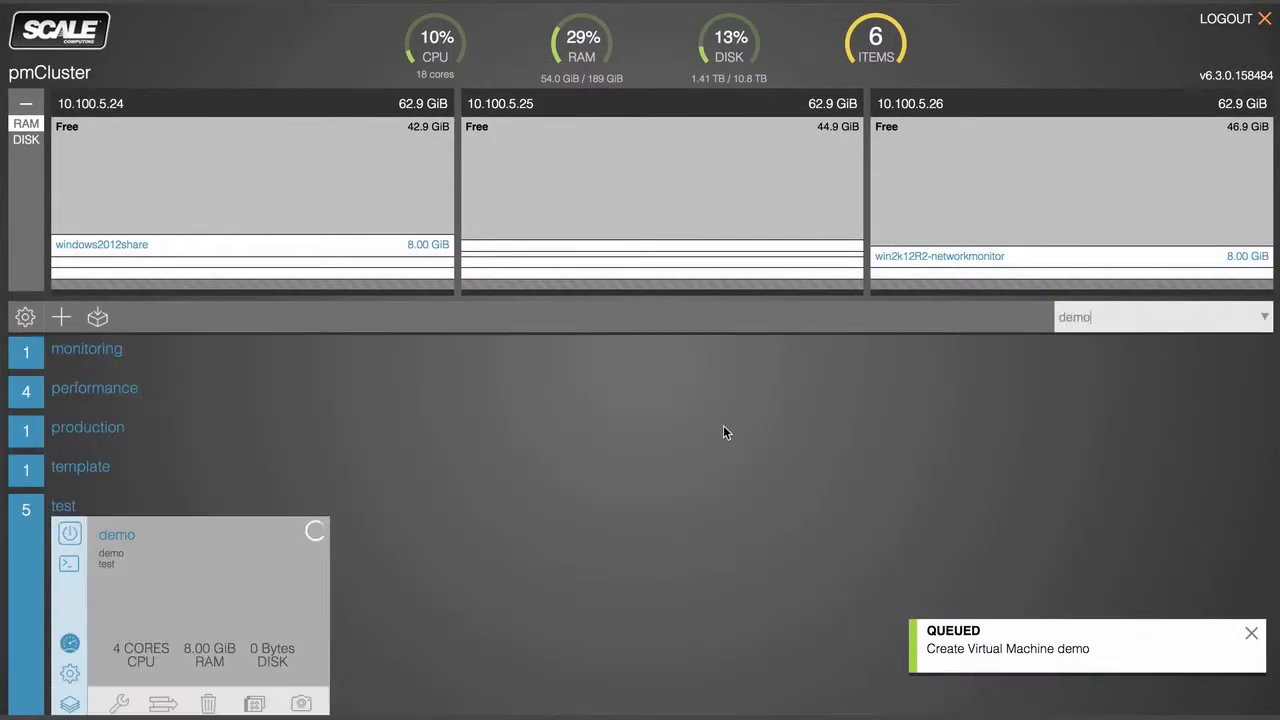
{"action": "scroll", "coordinate": [733, 431], "scroll_direction": "down", "scroll_amount": 1}
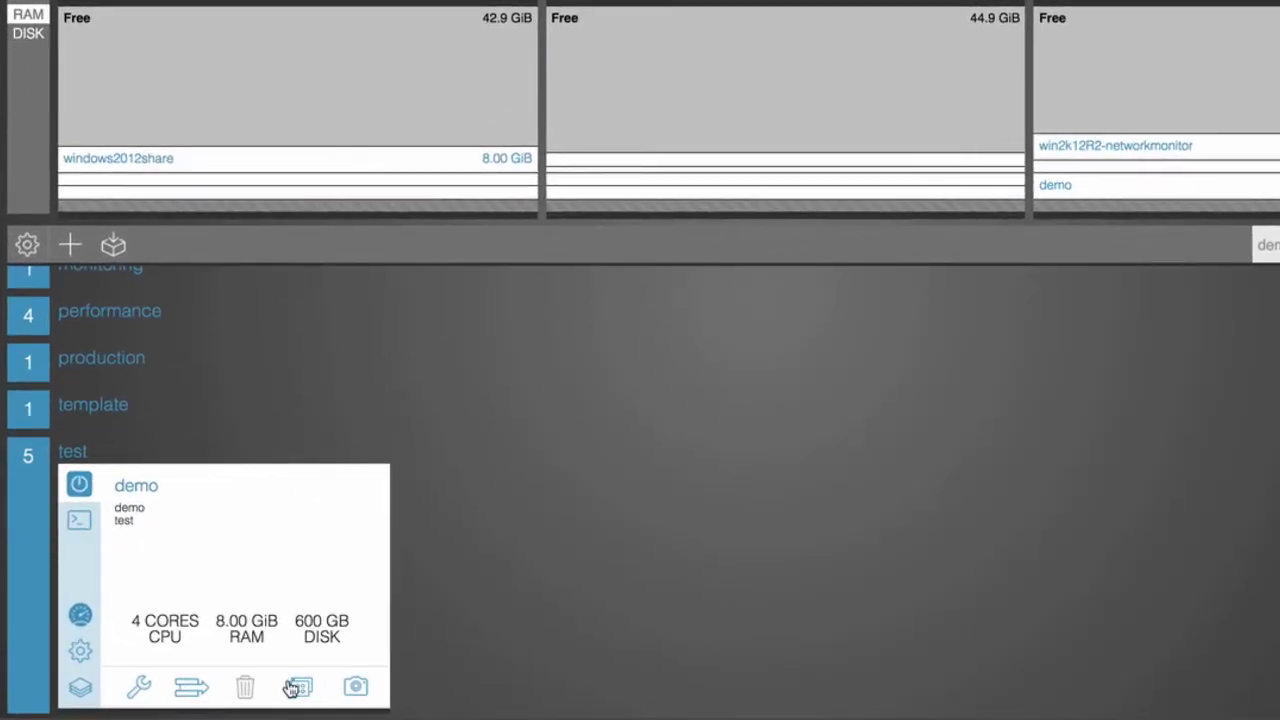
{"action": "left_click", "coordinate": [300, 686]}
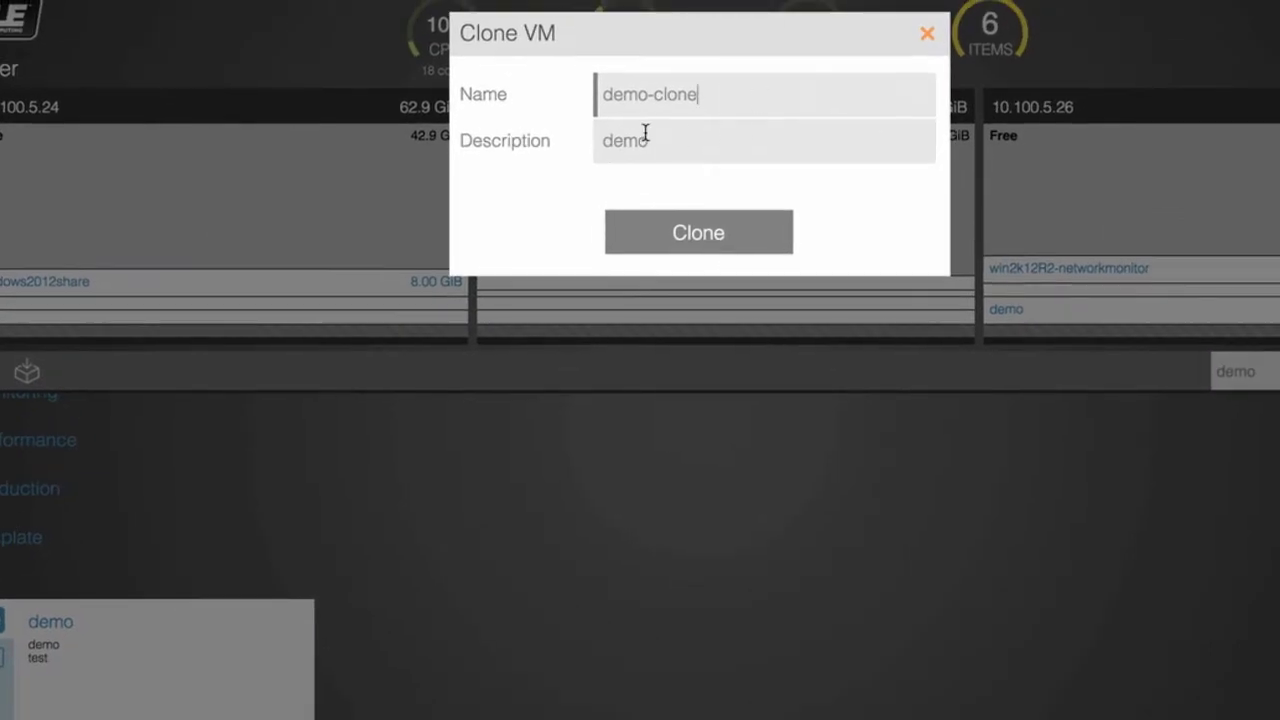
{"action": "left_click", "coordinate": [706, 240]}
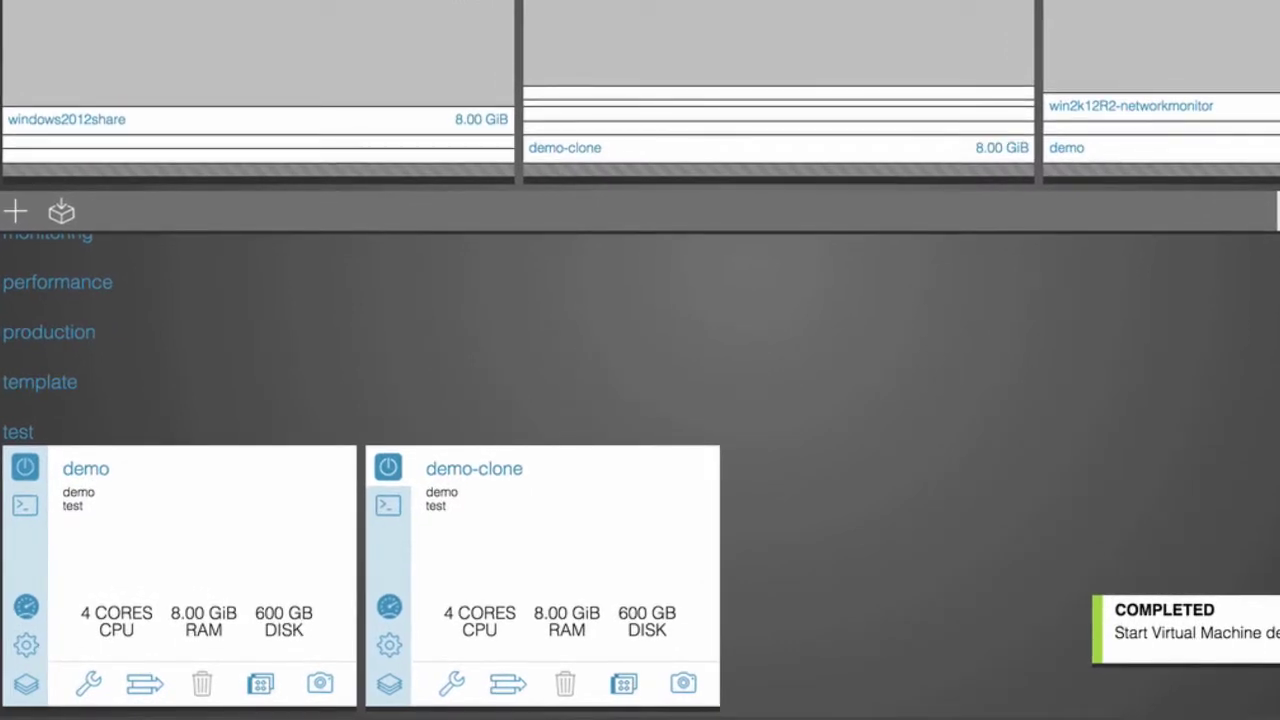
- Take a snapshot of the demo-clone VM with the label "test"
{"action": "left_click", "coordinate": [683, 683]}
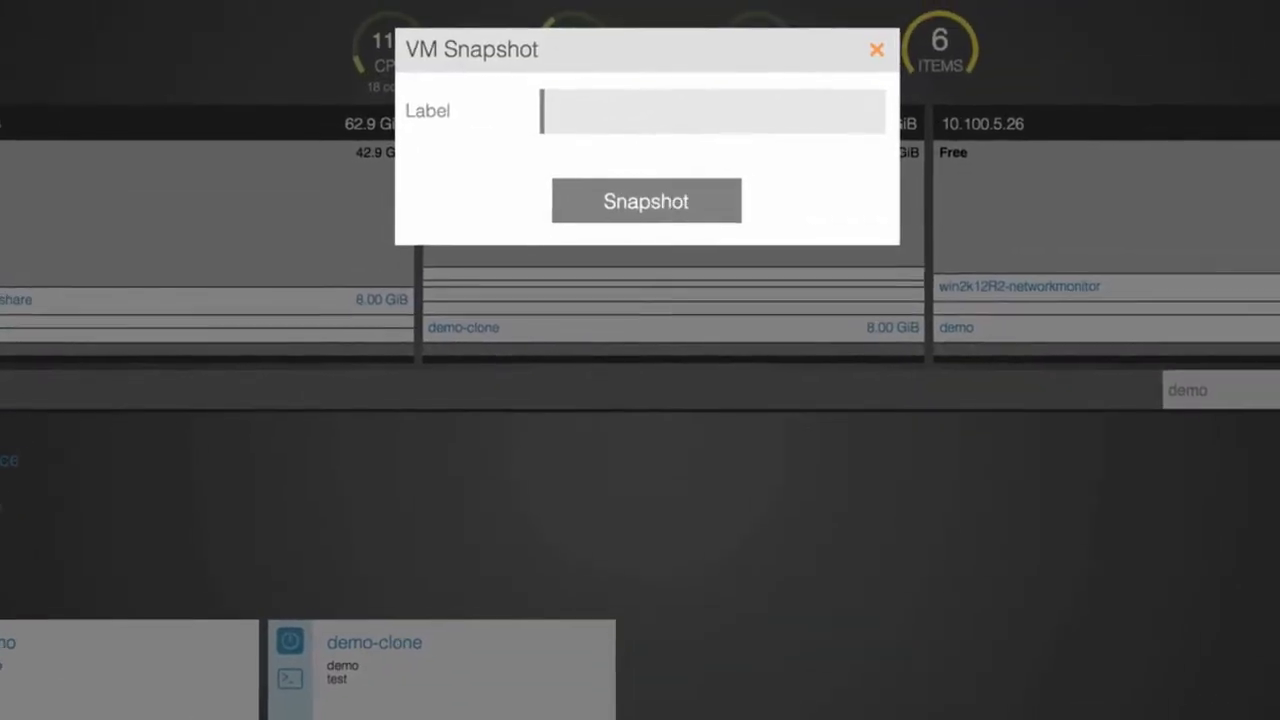
{"action": "type", "text": "test"}
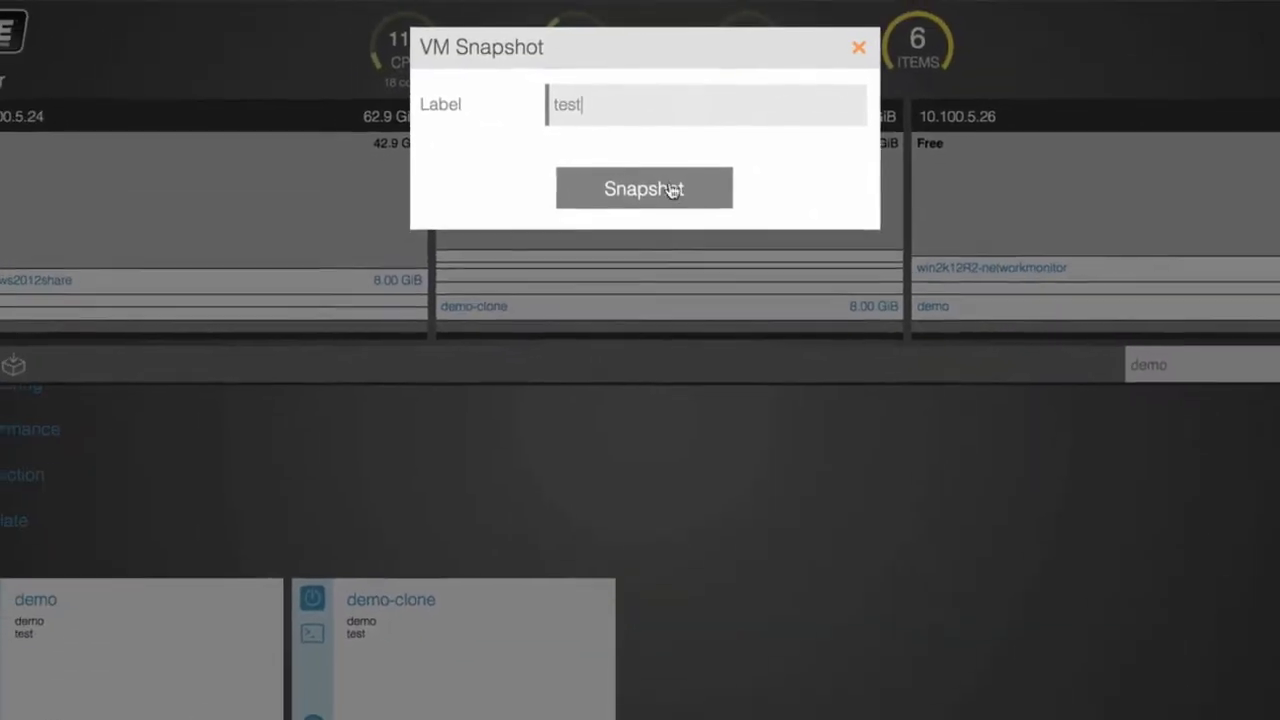
{"action": "left_click", "coordinate": [622, 179]}
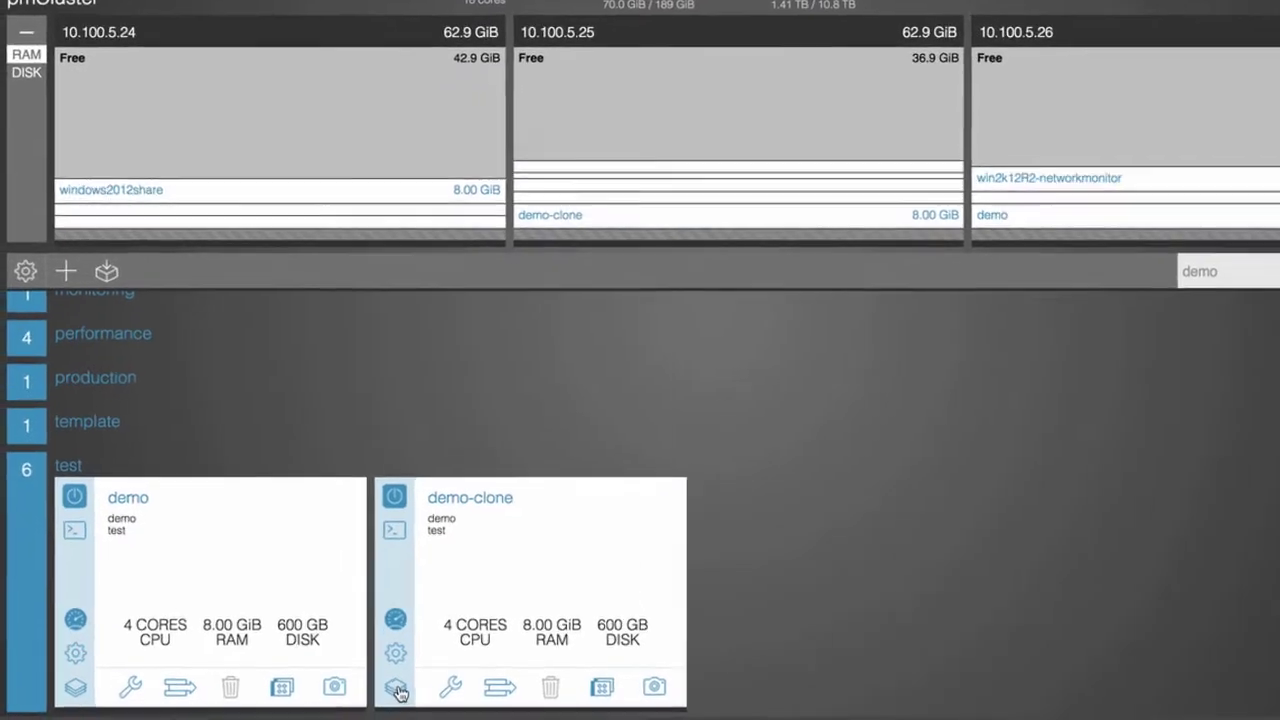
- Set up replication of the demo-clone VM to the target "Scale Cloud Services - Primary"
{"action": "left_click", "coordinate": [398, 688]}
{"action": "left_click", "coordinate": [580, 583]}
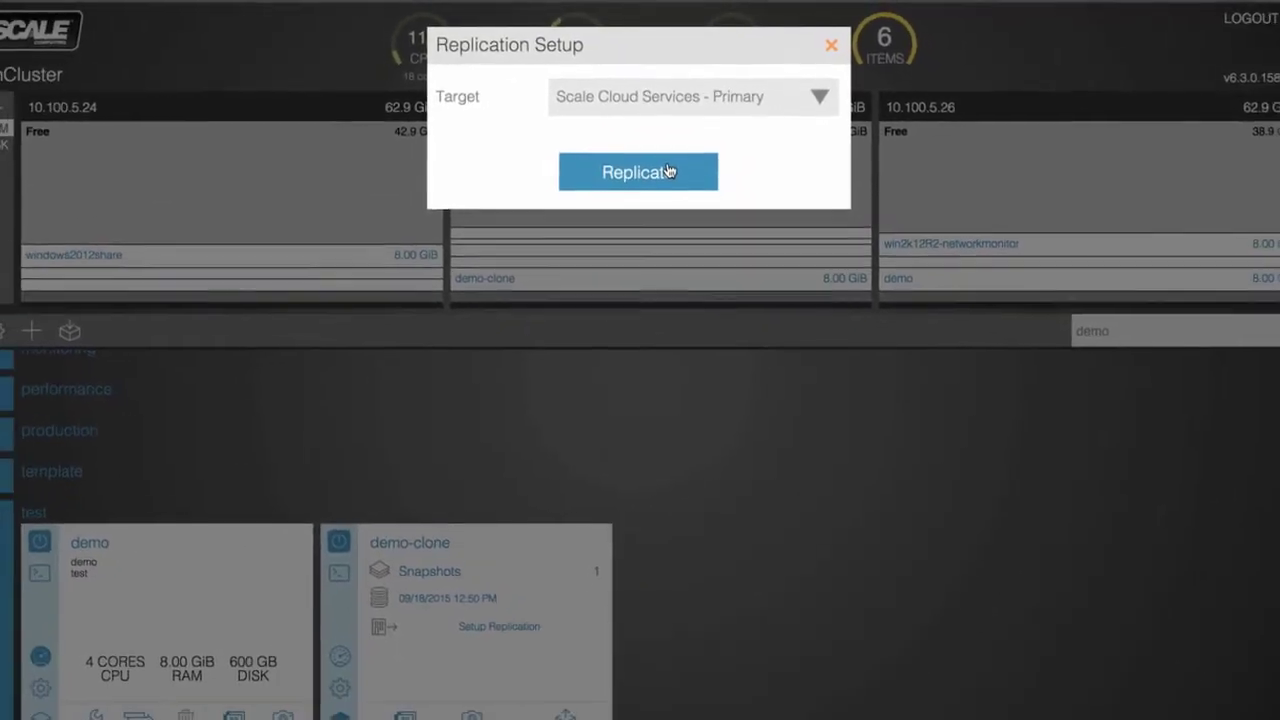
{"action": "left_click", "coordinate": [669, 172]}
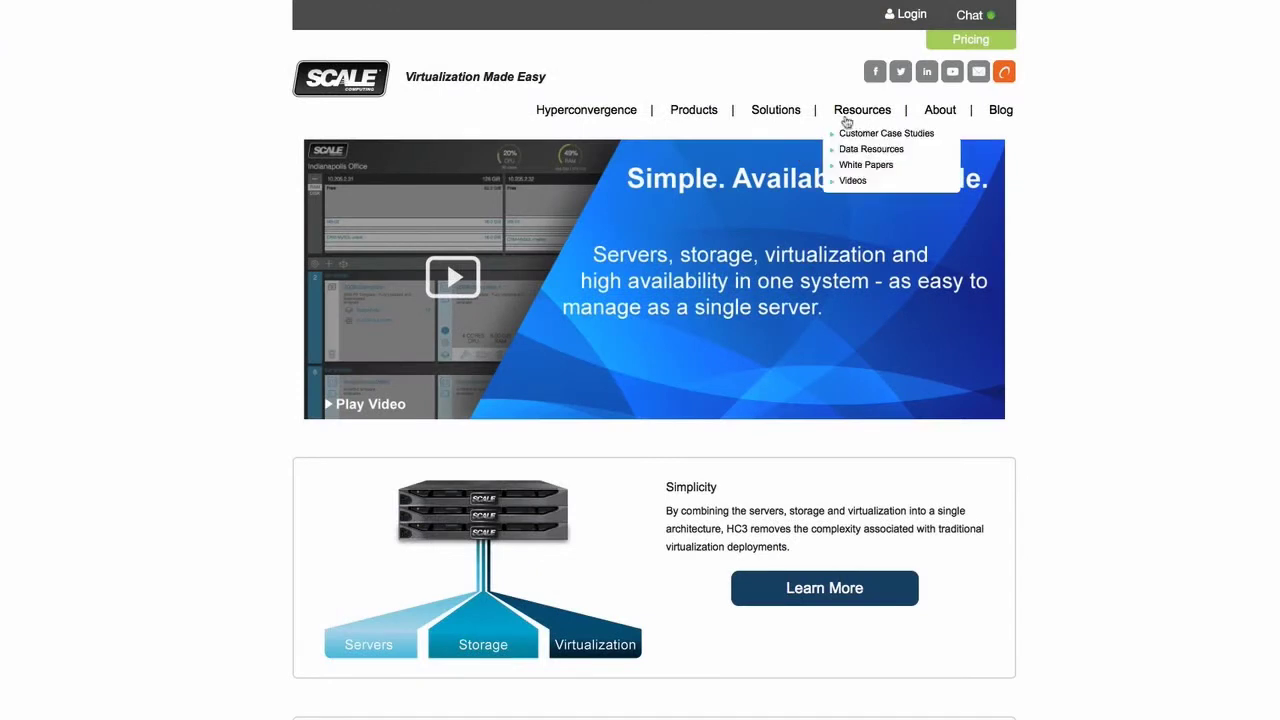
- Open the Videos page among the resources on the Scale Computing website
{"action": "left_click", "coordinate": [853, 181]}
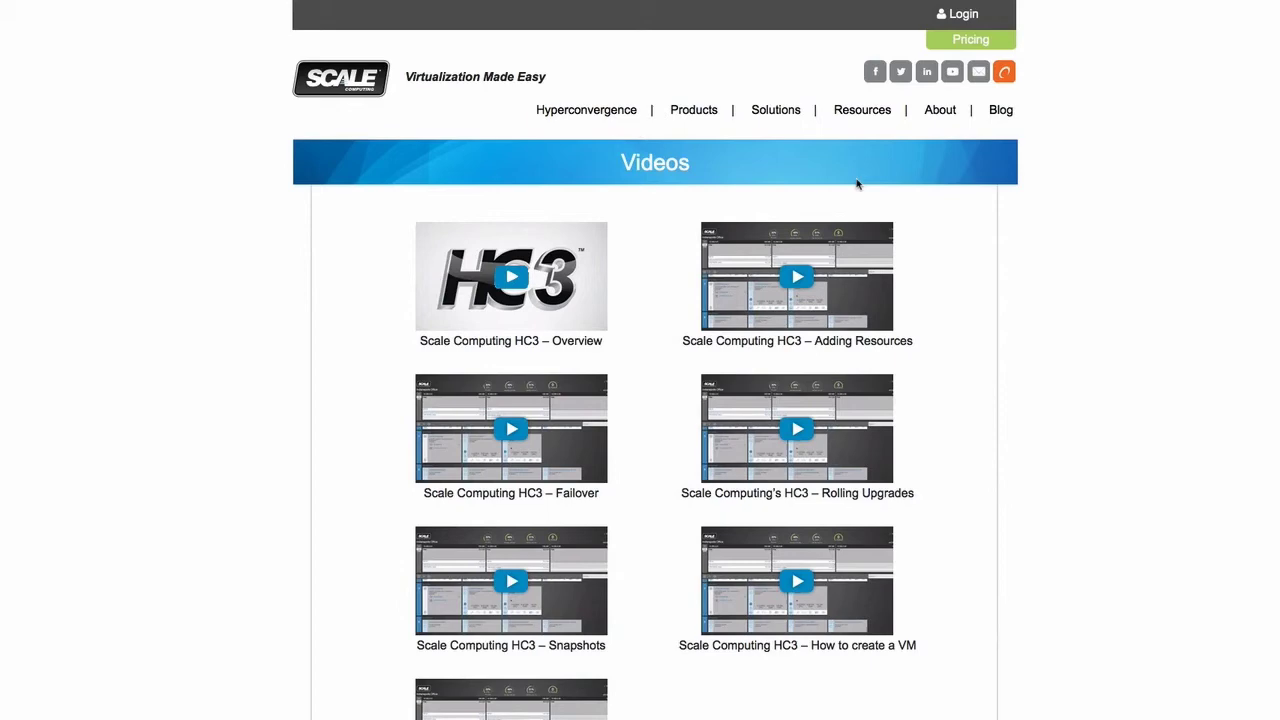